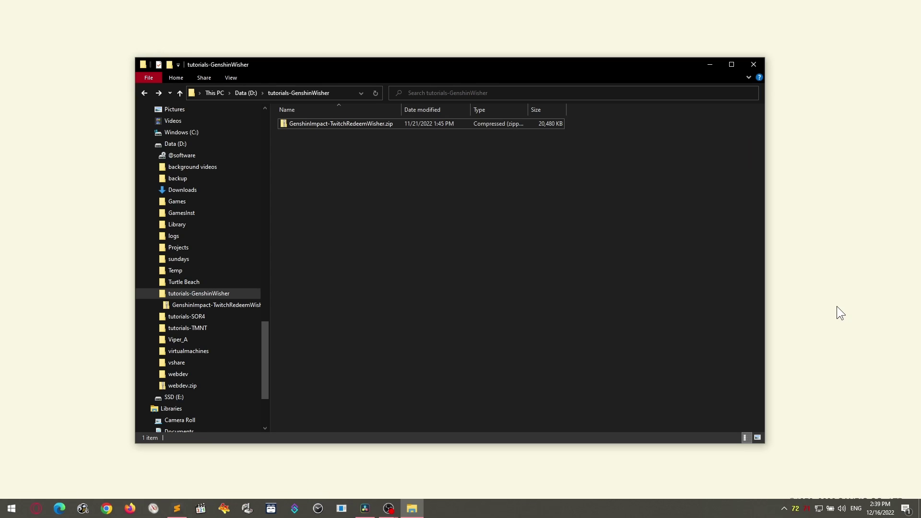
Extract GenshinImpact-TwitchRedeemWisher.zip with 7-Zip into a folder on the Desktop
right_click(372, 124)
mouse_move(479, 163)
left_click(566, 187)
left_click(574, 204)
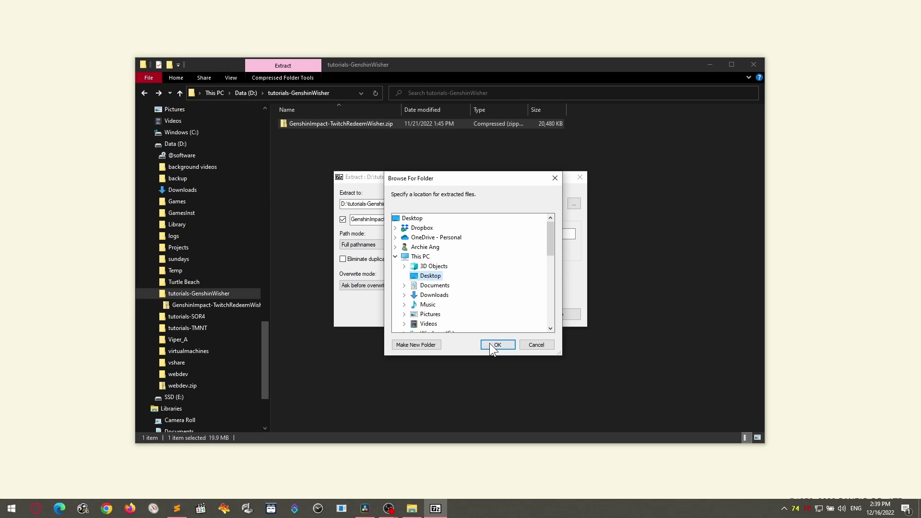
left_click(490, 344)
left_click(465, 315)
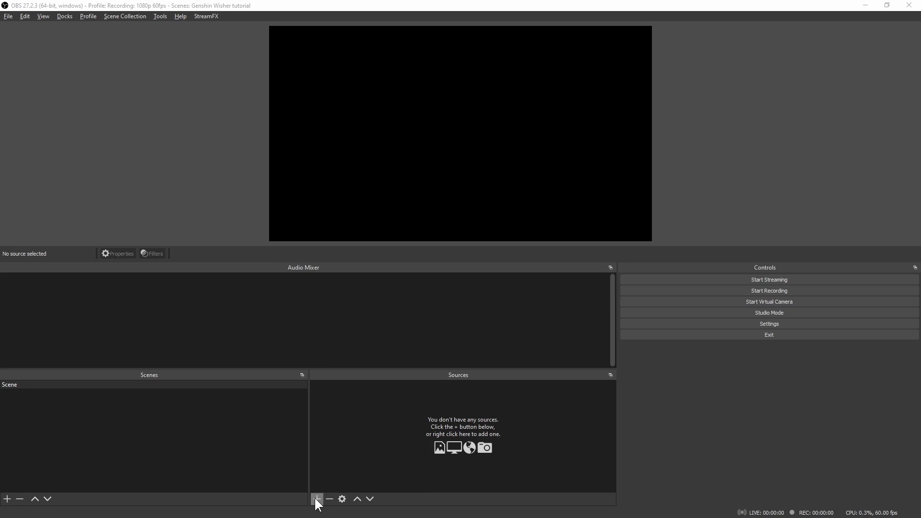
Add a new browser source named 'Genshin stuff' to the OBS scene
left_click(317, 499)
left_click(353, 300)
type("Genshin")
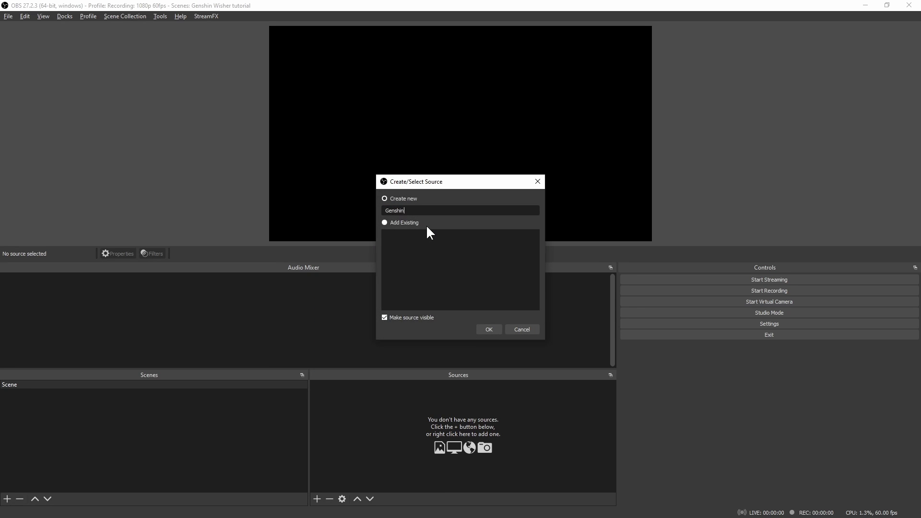
type(" stuff")
key("Return")
Set the source's local file to Genshin_Wish.html in the Desktop overlay folder
key("space")
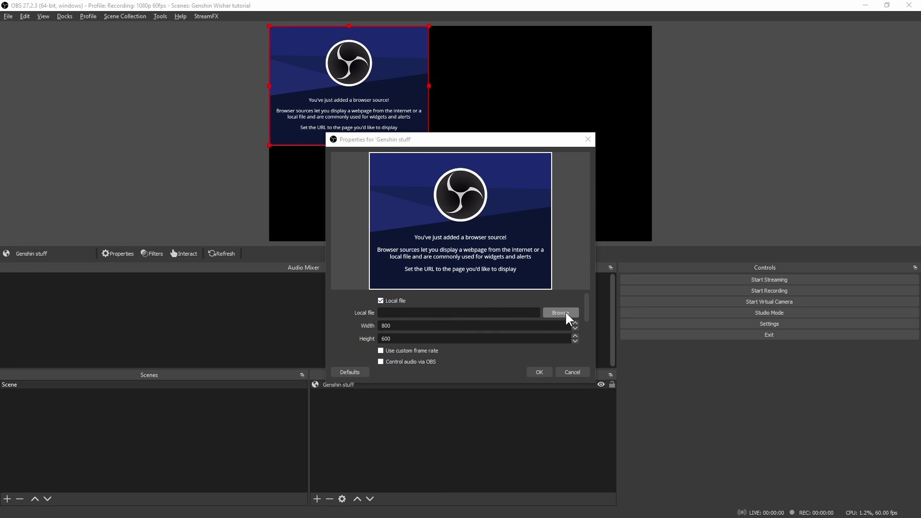
left_click(560, 313)
left_click_drag(418, 288, 418, 206)
left_click(365, 222)
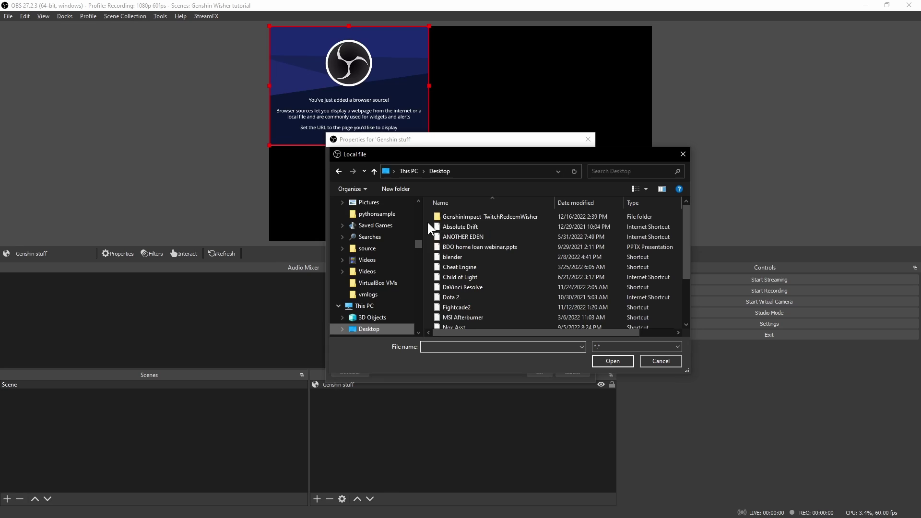
double_click(475, 216)
double_click(475, 216)
left_click(470, 276)
left_click(613, 361)
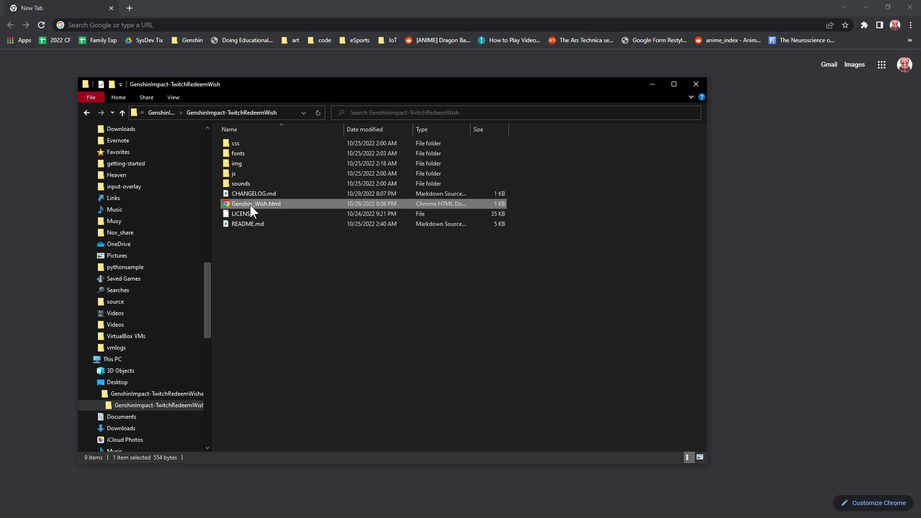
Turn off Local file and paste Genshin_Wish.html's file:/// URL as the source URL
left_click_drag(250, 204, 206, 23)
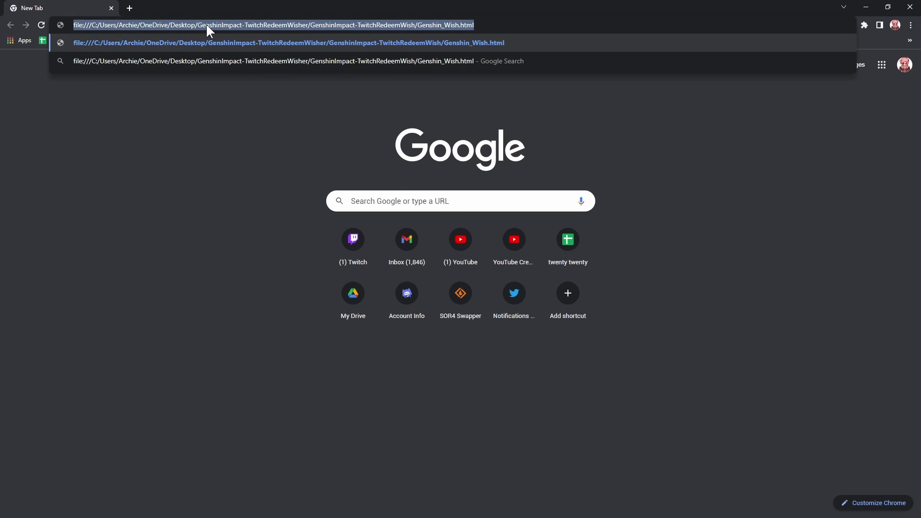
right_click(358, 25)
left_click(377, 71)
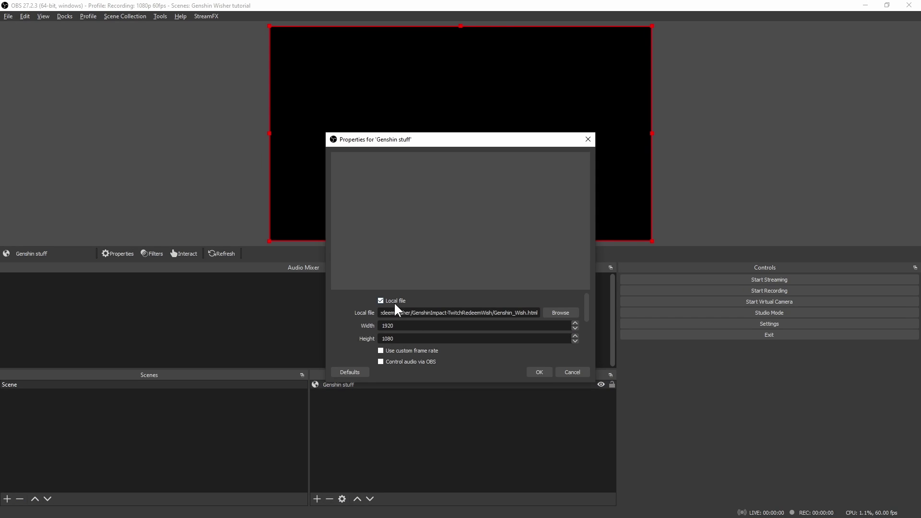
left_click(393, 301)
left_click_drag(475, 313, 316, 310)
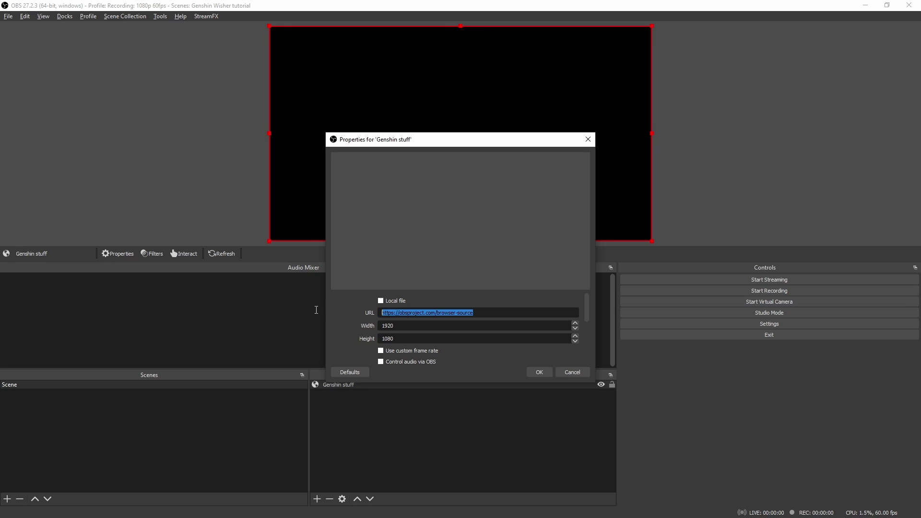
right_click(415, 316)
left_click(438, 367)
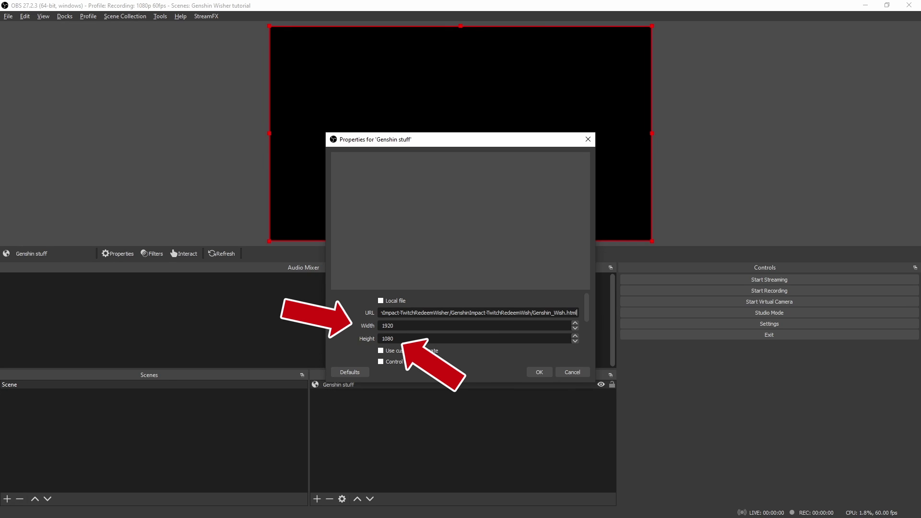
Save the browser source, then redeem the Genshin Wish reward from the chat dock's channel points
left_click(537, 373)
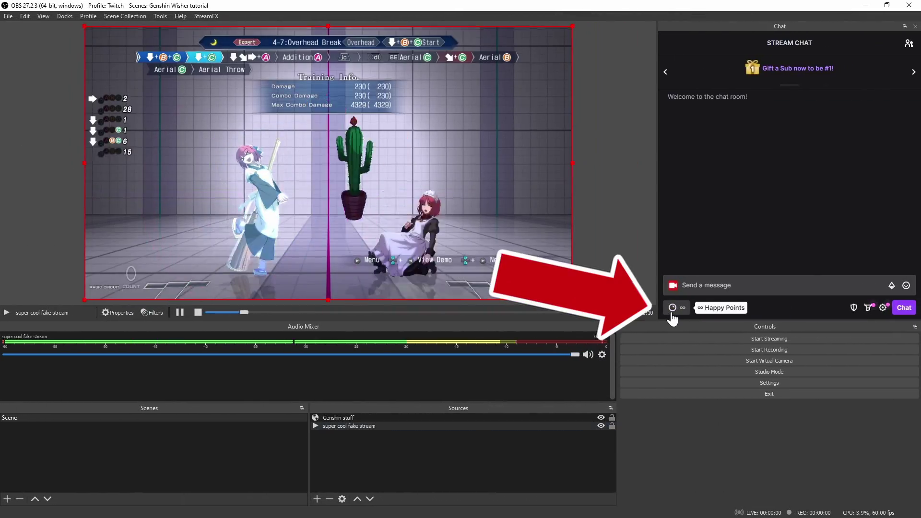
left_click(672, 307)
scroll(706, 274, "down", 1)
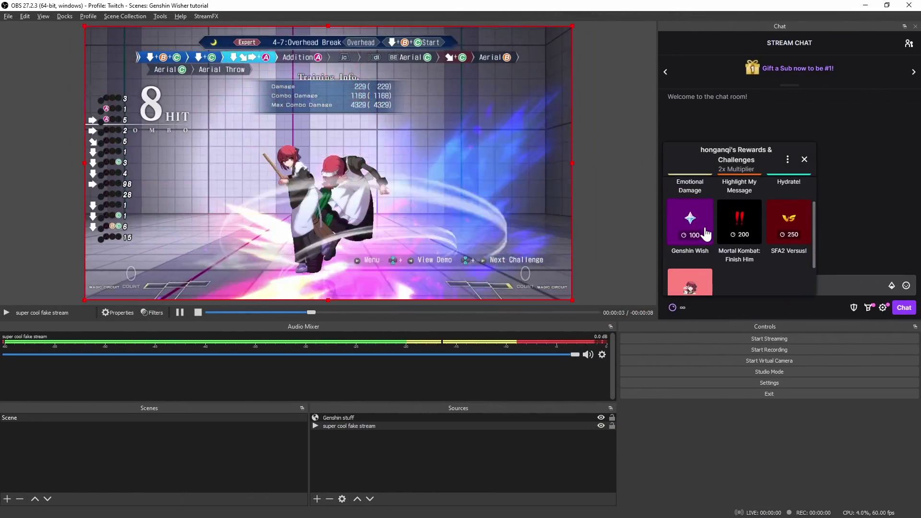
left_click(704, 230)
left_click(739, 278)
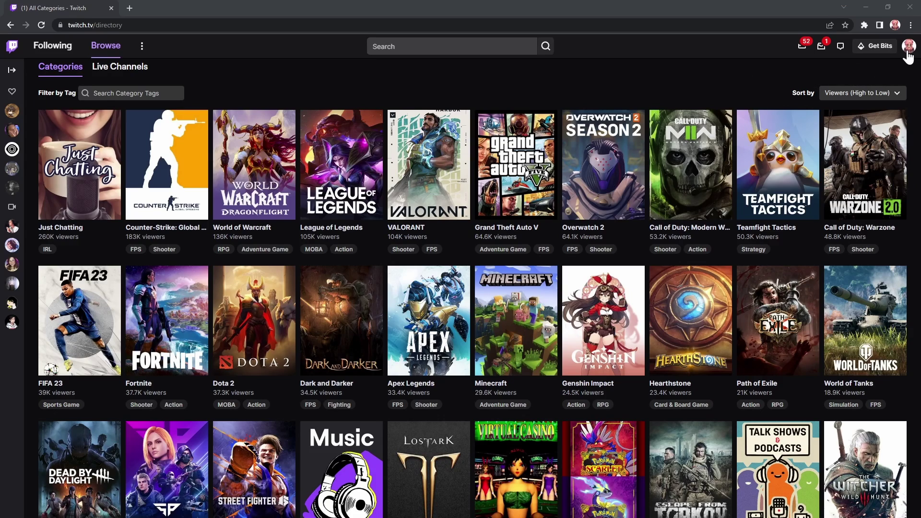
Go to the Creator Dashboard's Channel Points page and start a new custom reward
left_click(908, 54)
left_click(847, 128)
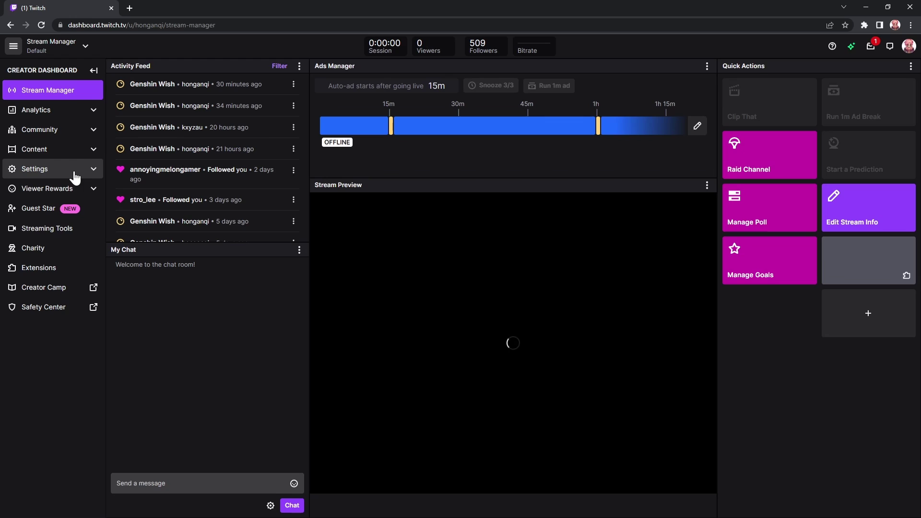
left_click(74, 188)
left_click(73, 212)
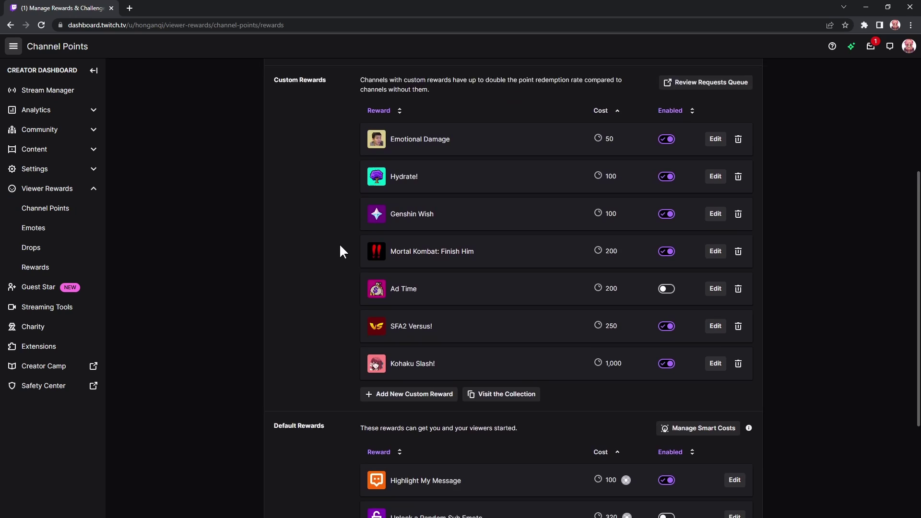
left_click(424, 360)
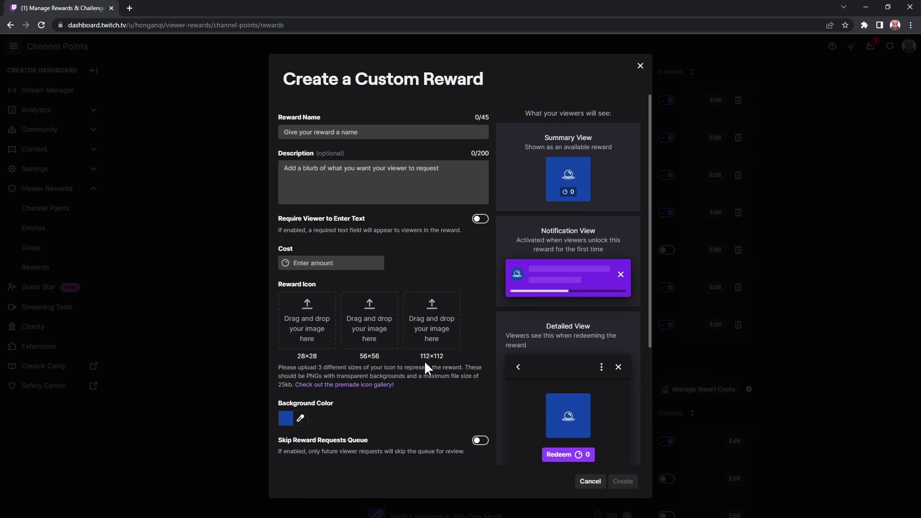
Create reward 'Another Genshin Wish', description 'yeah', cost 50, with a 5-minute cooldown
left_click(432, 132)
type("Another Genshin Wish")
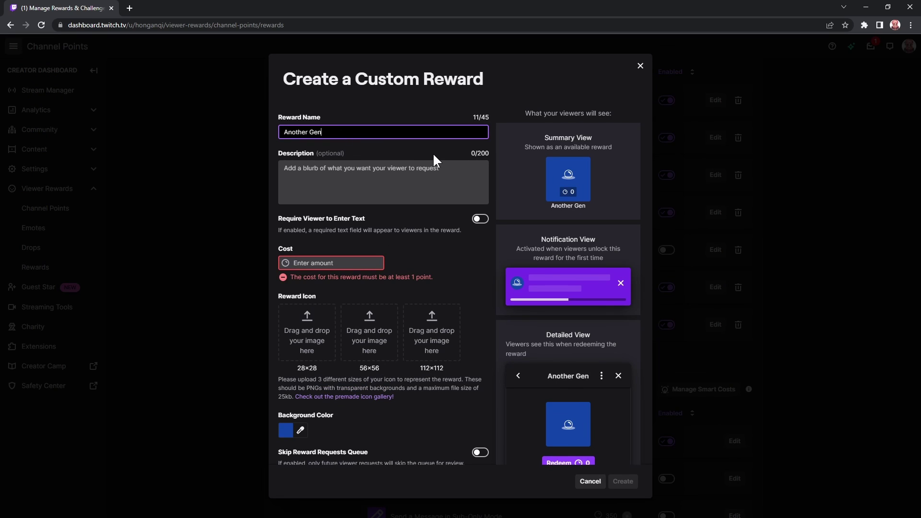
left_click(427, 180)
type("yeah")
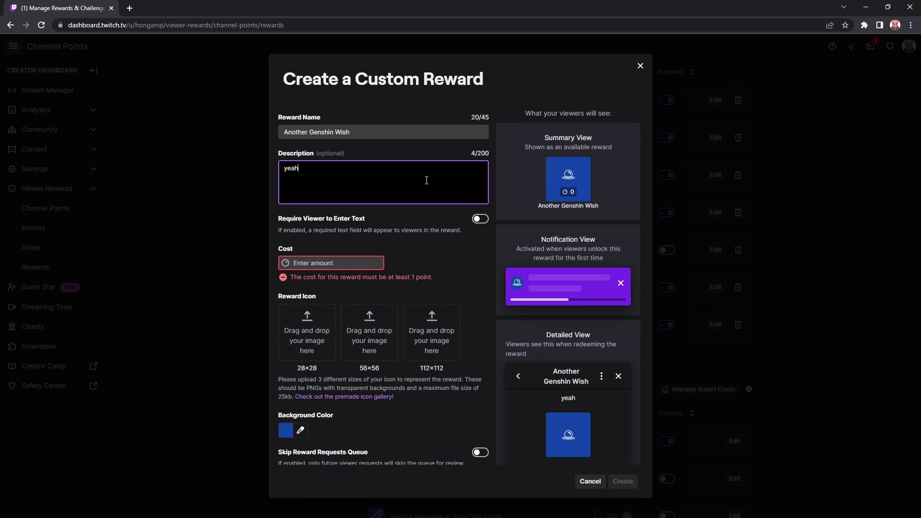
left_click(302, 264)
type("50")
scroll(453, 341, "down", 4)
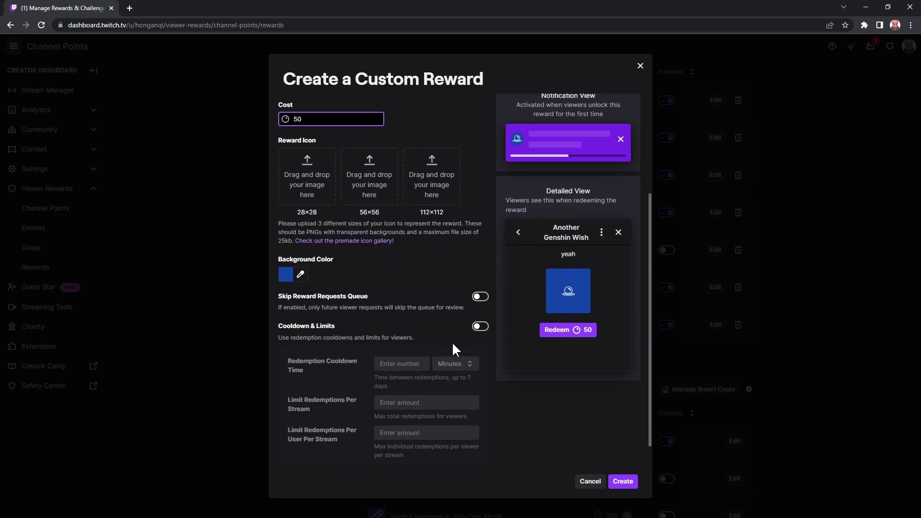
left_click(479, 304)
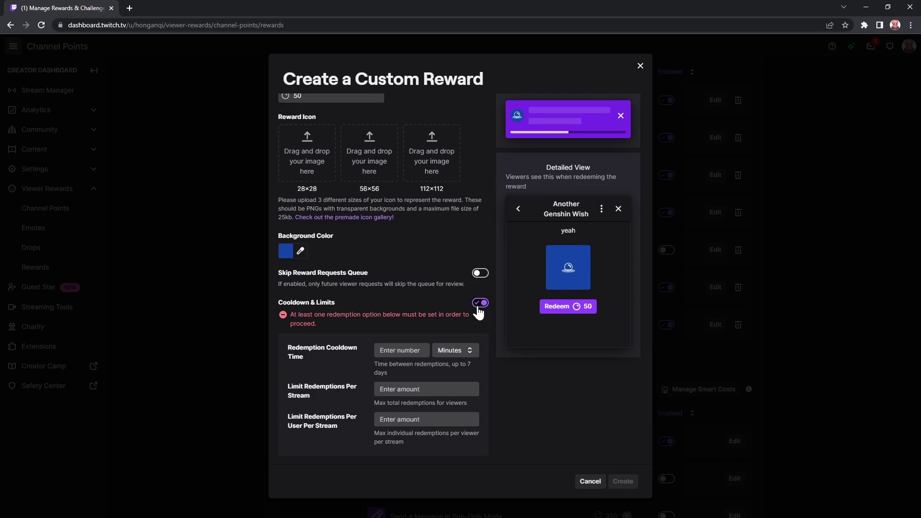
left_click(408, 352)
type("5")
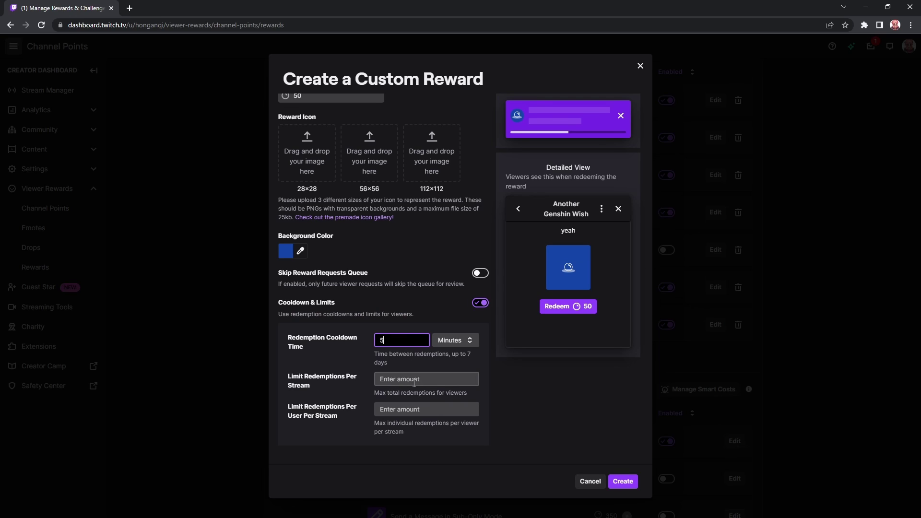
left_click(417, 409)
left_click(623, 482)
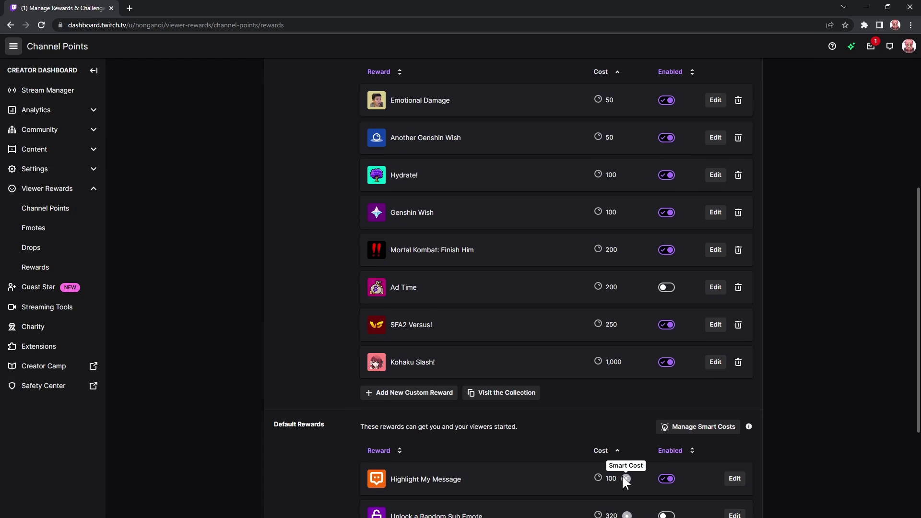
Open the overlay's js folder and drag user_settings.js into Sublime Text
left_click(860, 4)
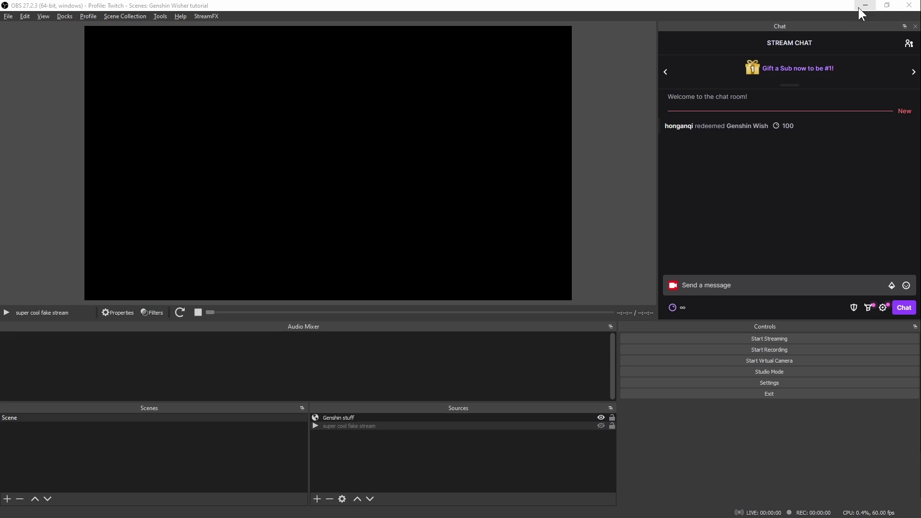
left_click(673, 308)
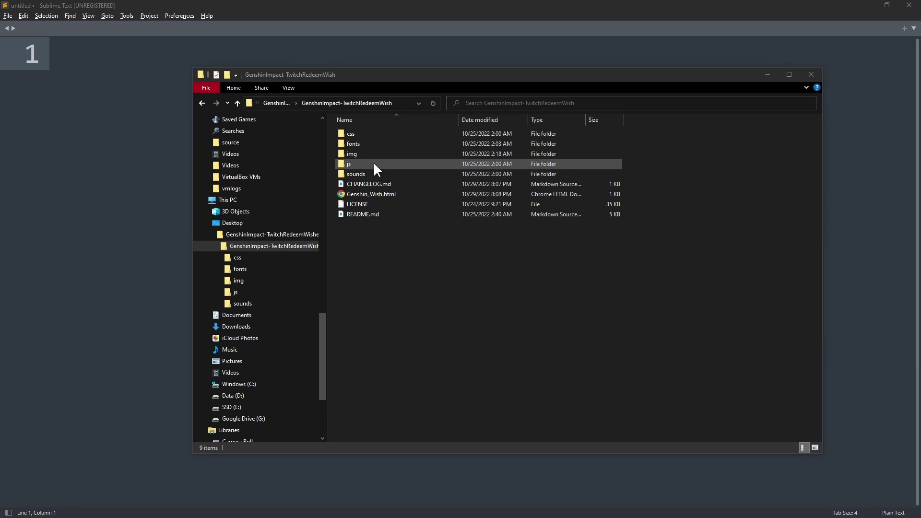
double_click(373, 164)
left_click_drag(373, 162, 154, 171)
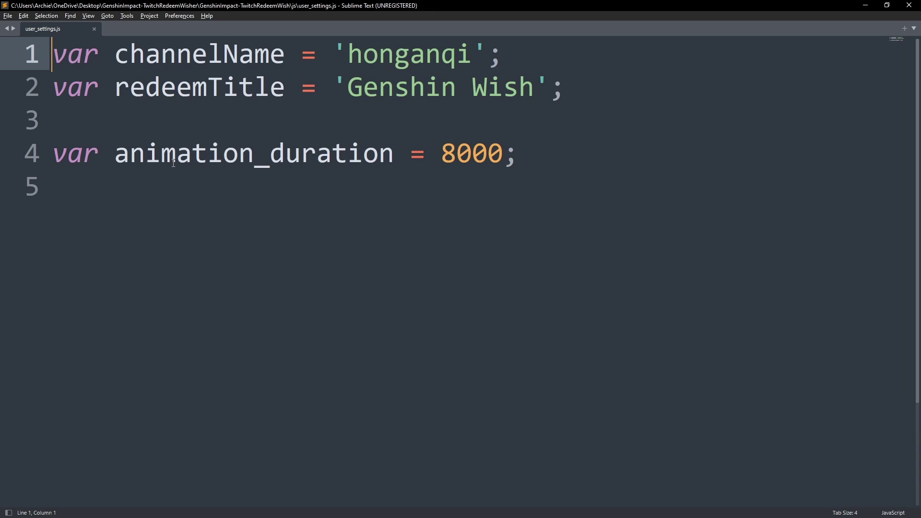
Begin retyping the line 2 redeemTitle, inserting 'Another' before 'Genshin Wish'
double_click(370, 60)
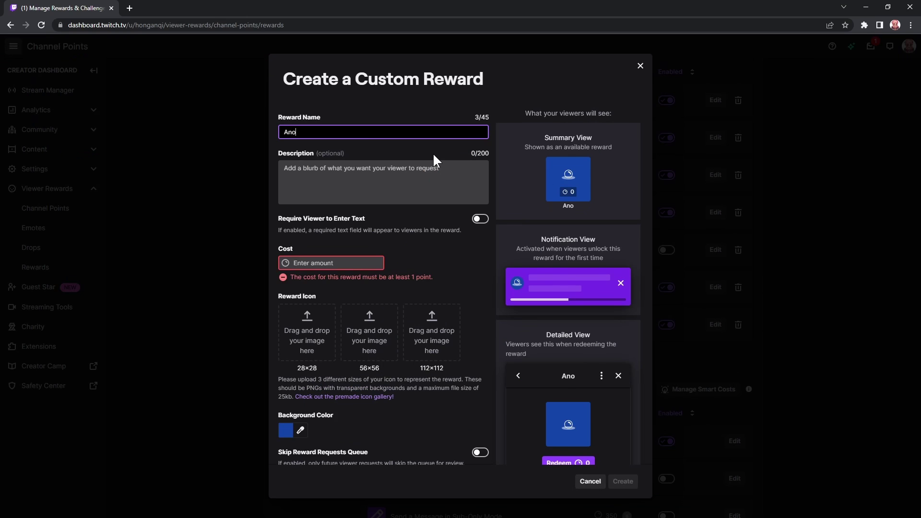
type("ther")
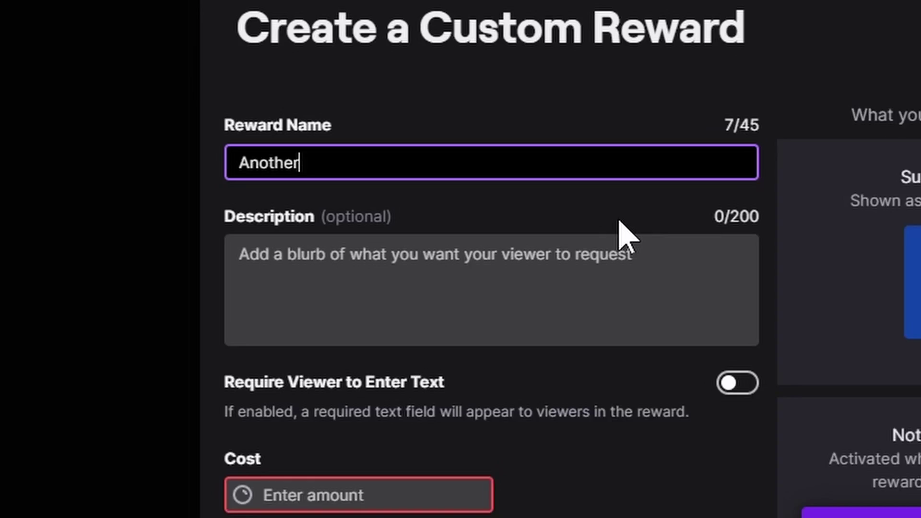
type(" Genshin Wish")
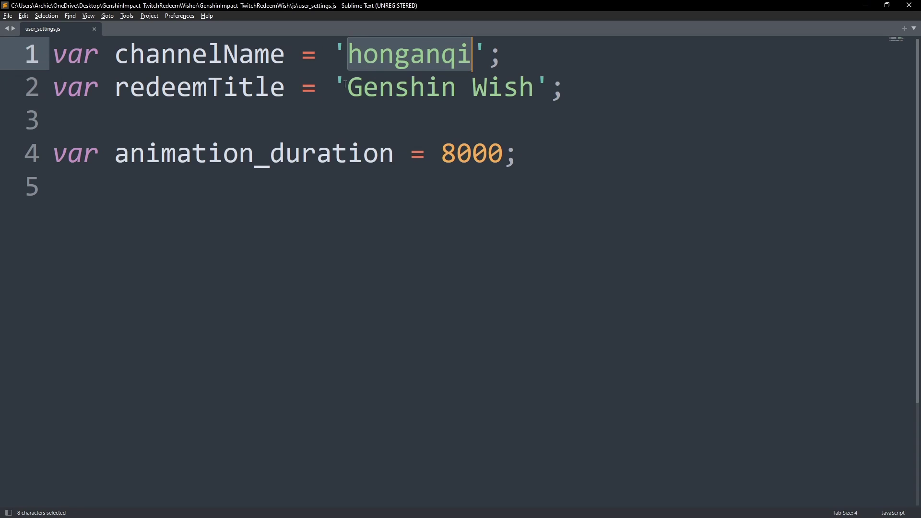
left_click(346, 88)
type("AnothGenshin Wish")
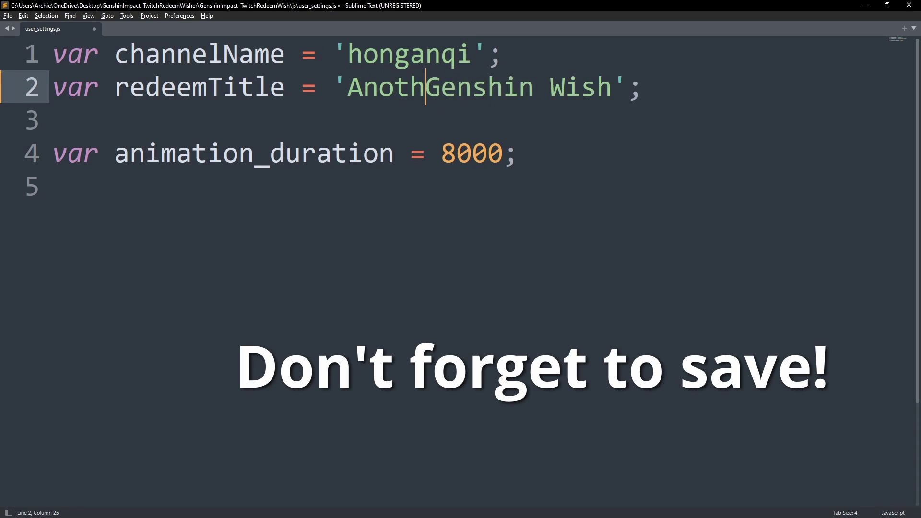
type("er")
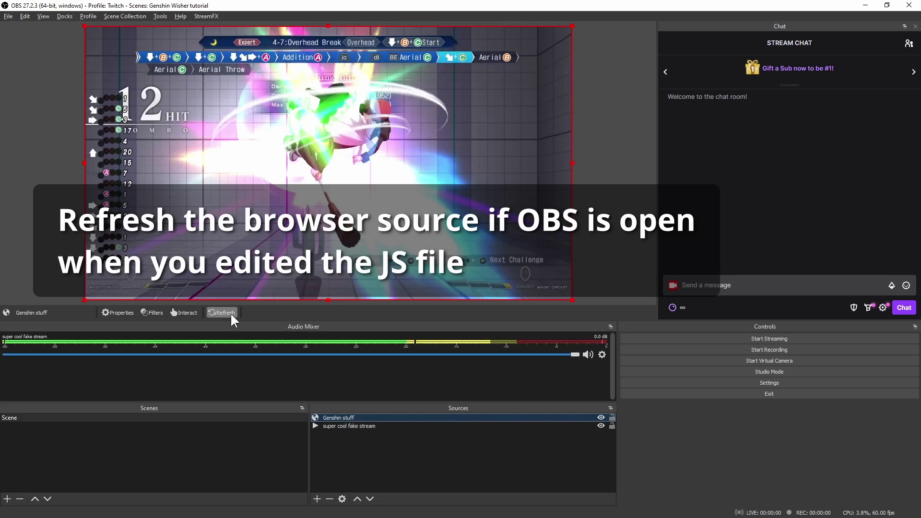
Refresh the Genshin stuff source and redeem Another Genshin Wish from the channel points list
left_click(231, 312)
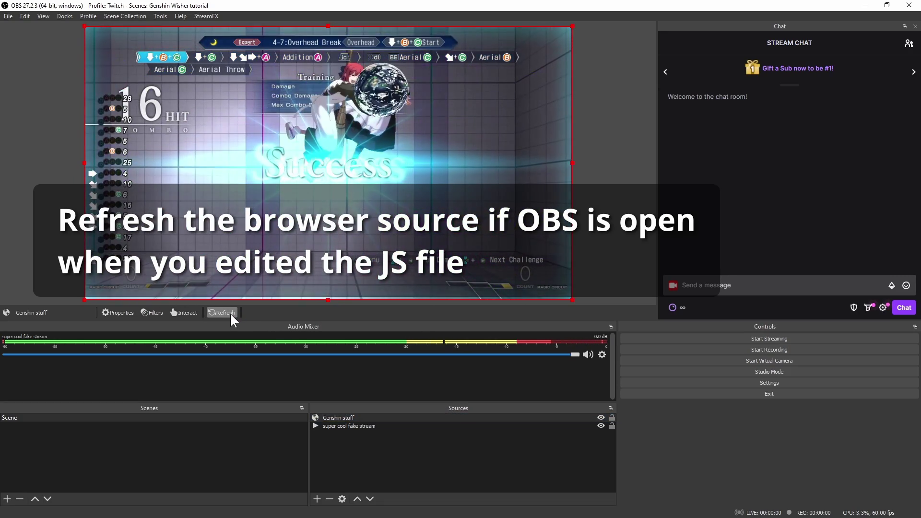
left_click(673, 307)
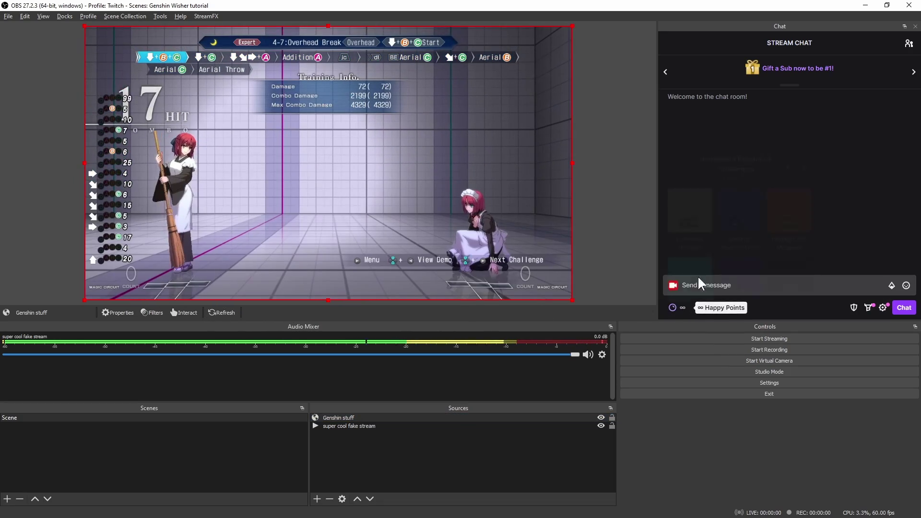
left_click(736, 211)
left_click(735, 273)
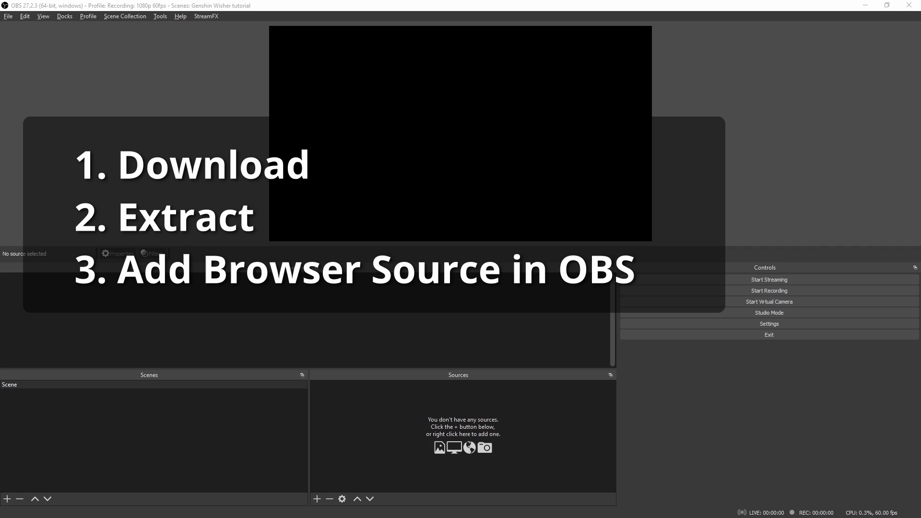
Start adding a browser source in OBS, then type 'Another' before Genshin Wish on line 2
left_click(318, 499)
left_click(350, 345)
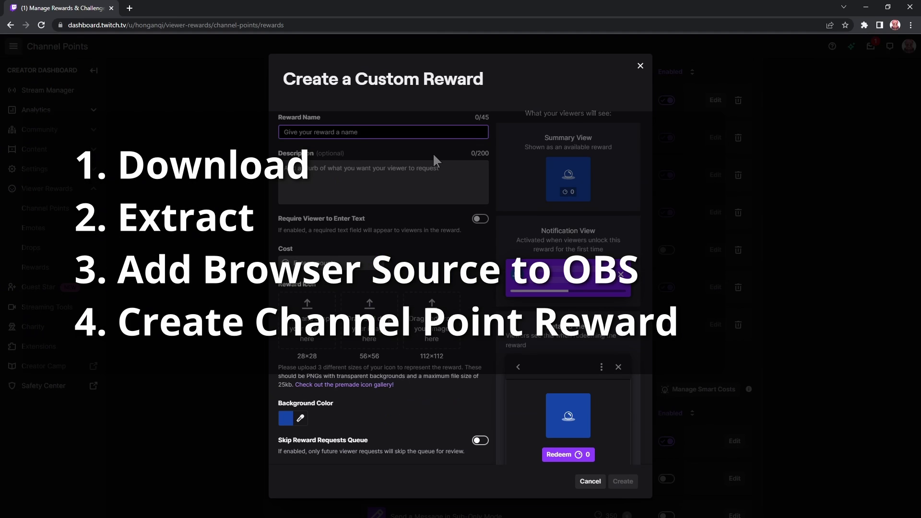
type("Genshin Wish';")
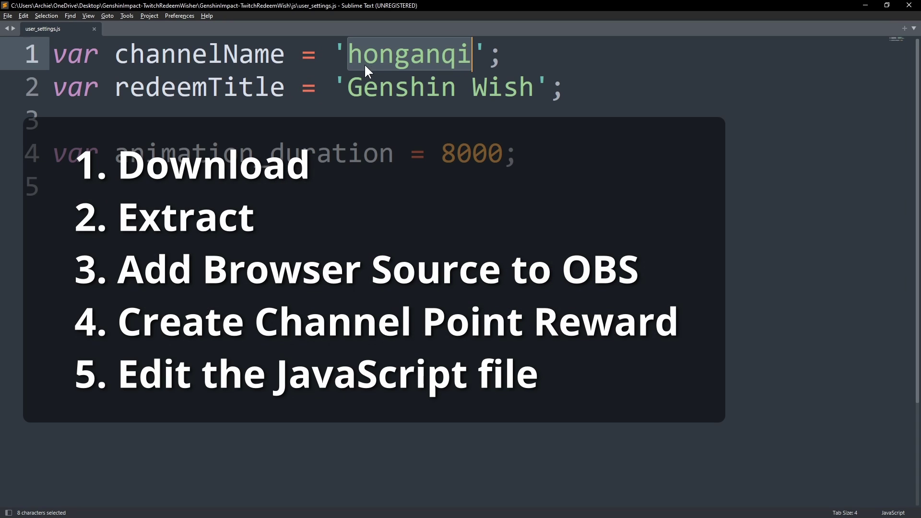
left_click(347, 88)
type("Another")
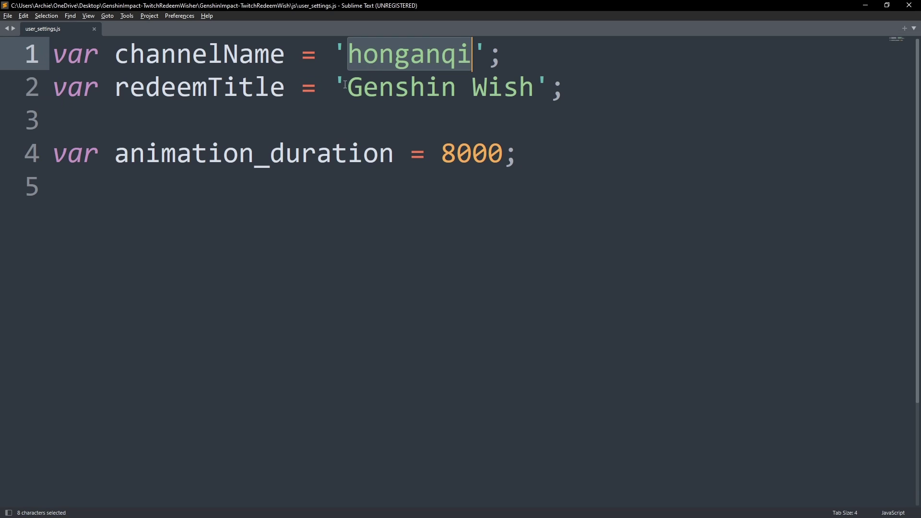
Insert 'Another' before Genshin on line 2 and save user_settings.js
left_click(347, 87)
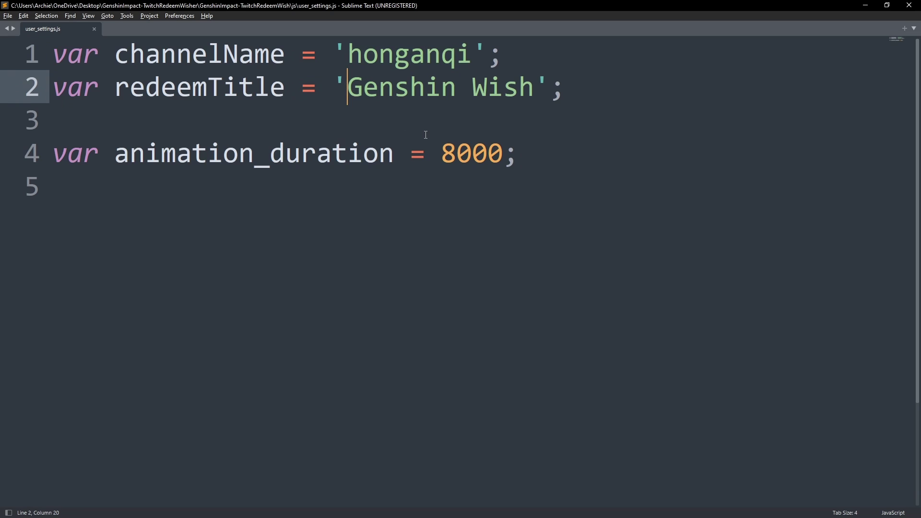
type("Another")
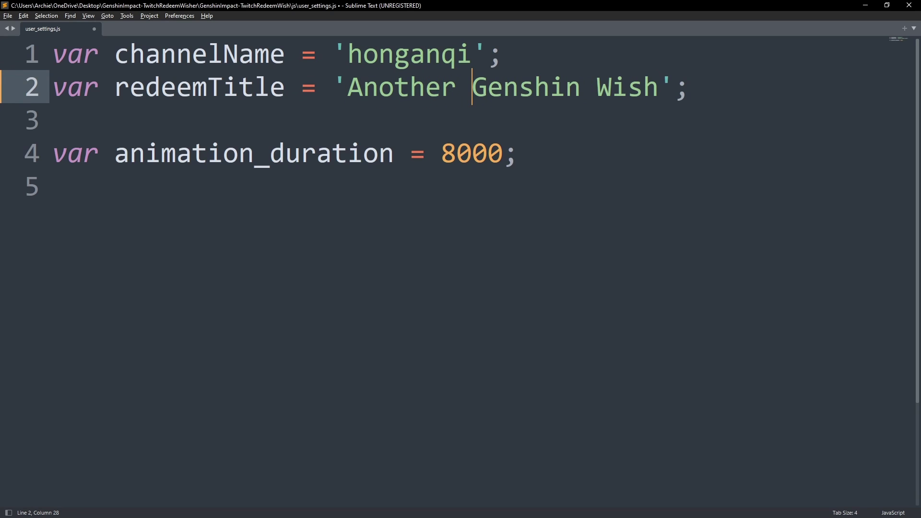
key("ctrl+s")
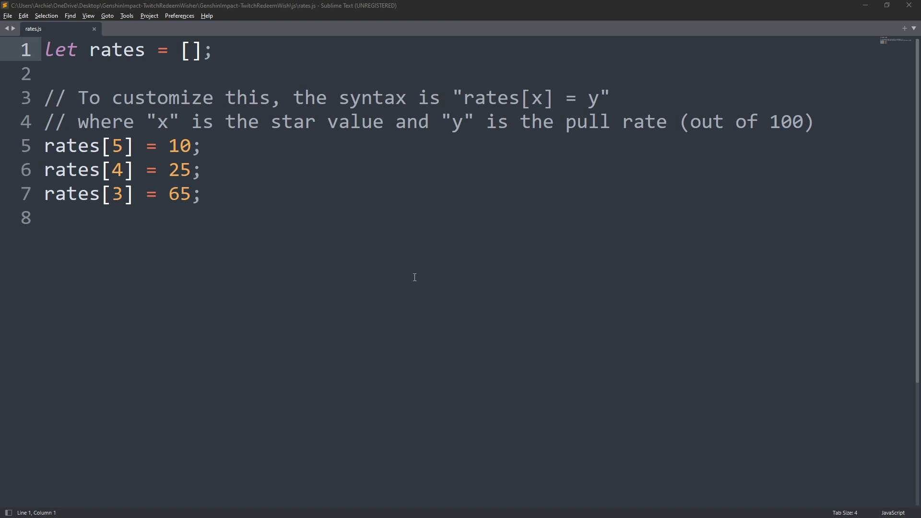
Edit the existing 3-star and 4-star rate values in rates.js
left_click_drag(165, 189, 177, 194)
type("8")
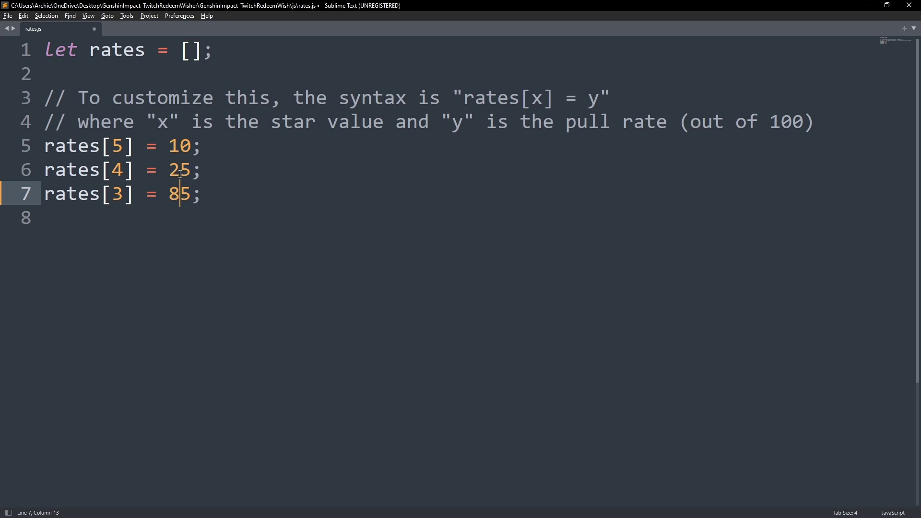
left_click_drag(168, 171, 191, 146)
type("1")
type("56")
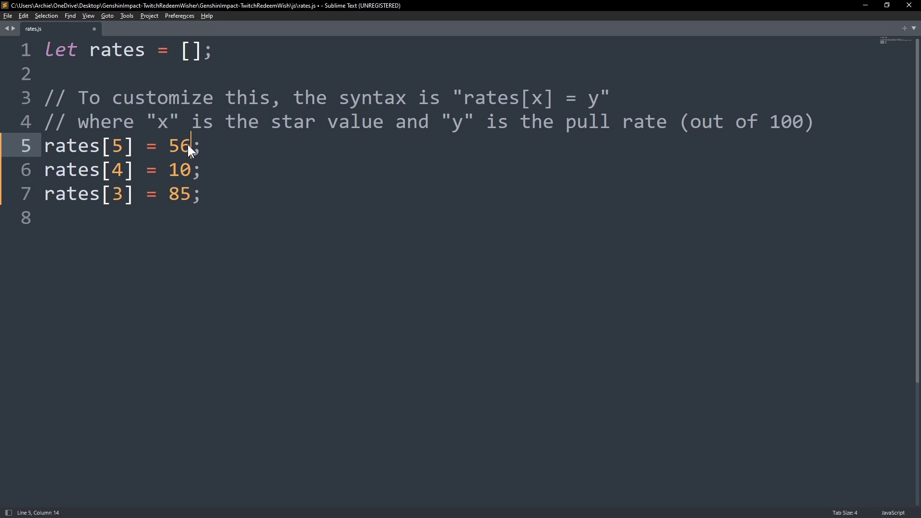
Add a new rates[2] entry on line 8
left_click(228, 174)
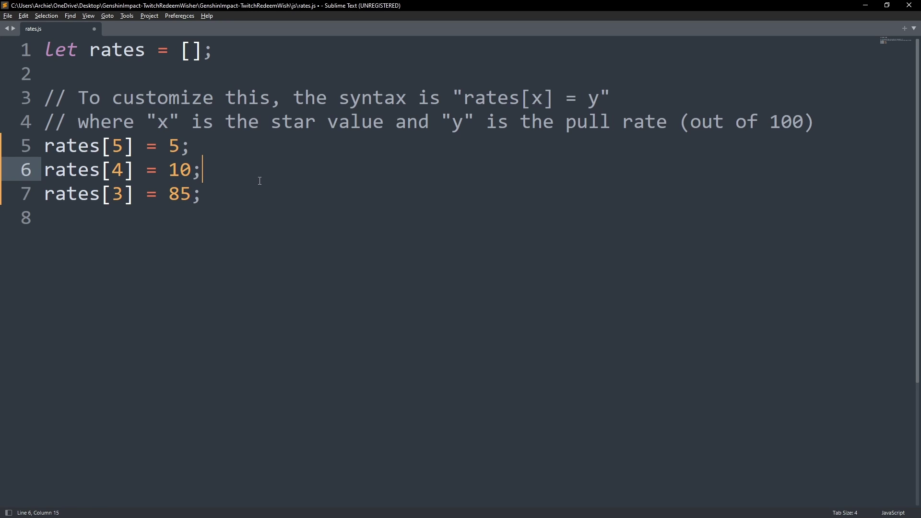
left_click(263, 218)
type("rates][")
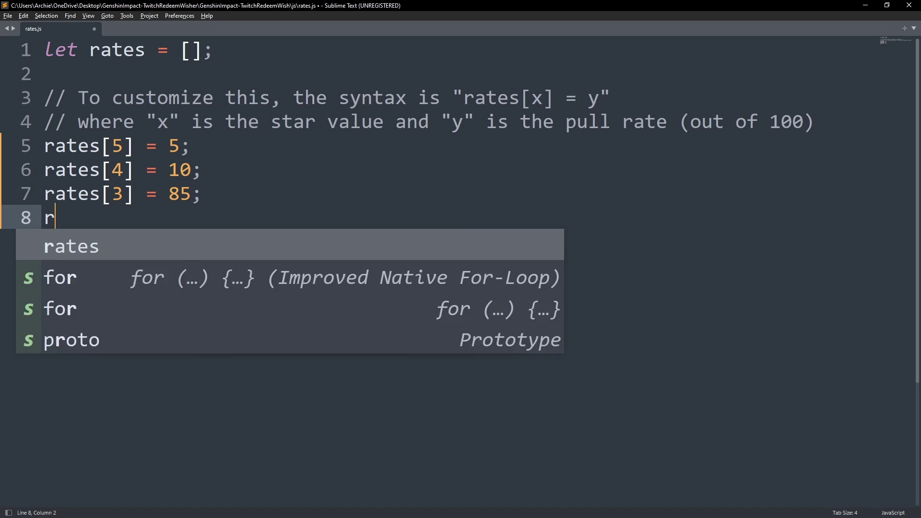
key("BackSpace")
key("BackSpace")
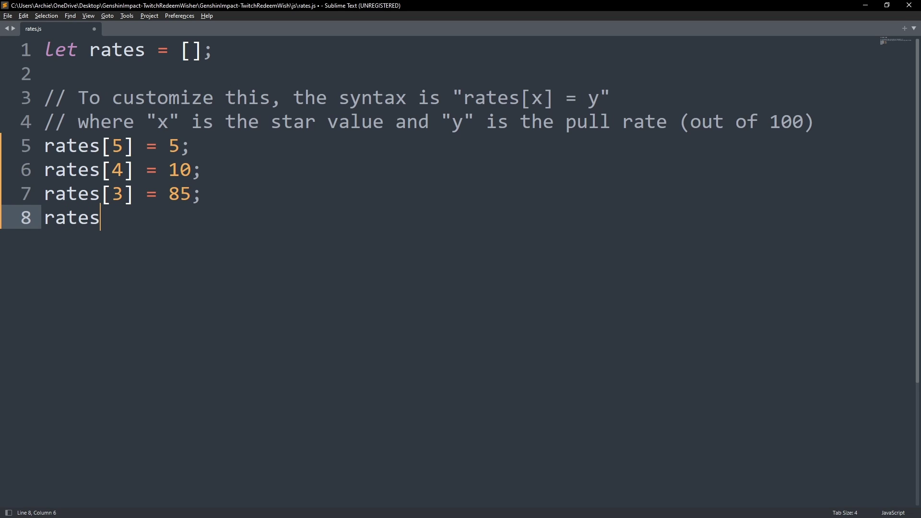
type("[2] =")
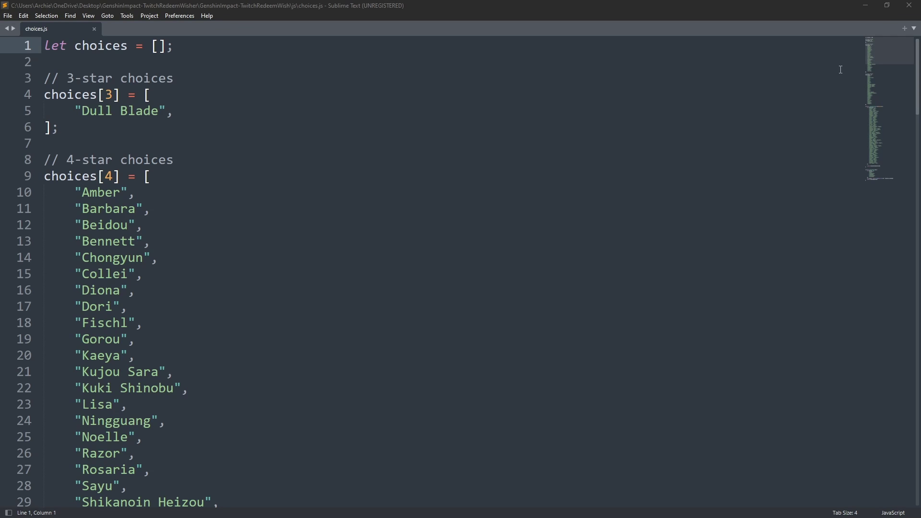
Insert a new 4-star entry with the new character's name on the line after "Diona"
left_click_drag(898, 53, 865, 52)
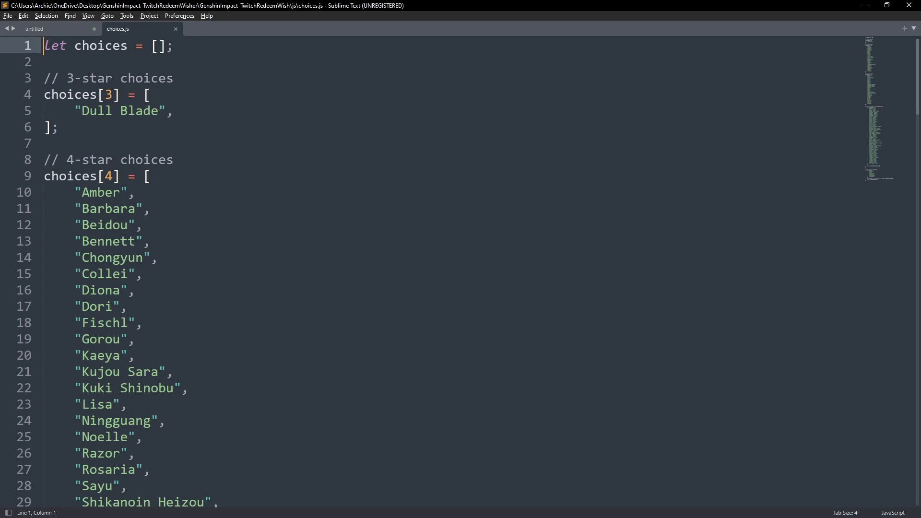
left_click(372, 297)
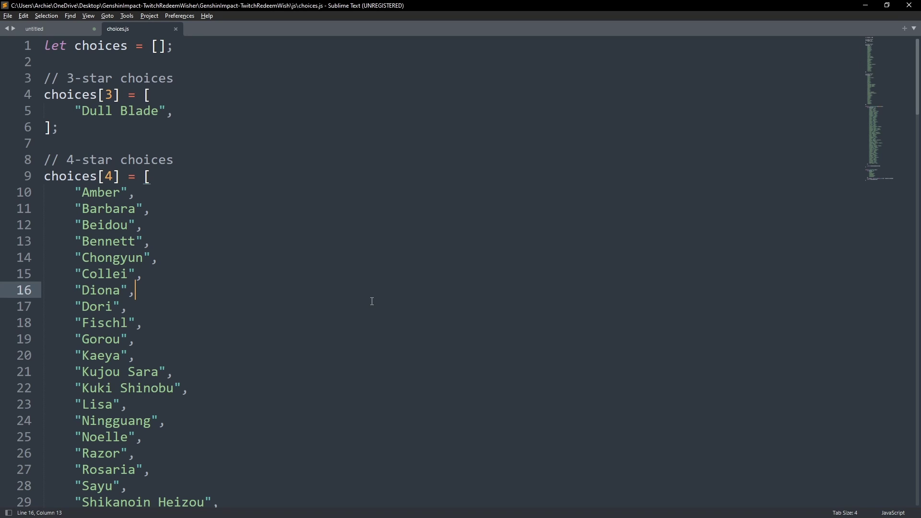
key("Return")
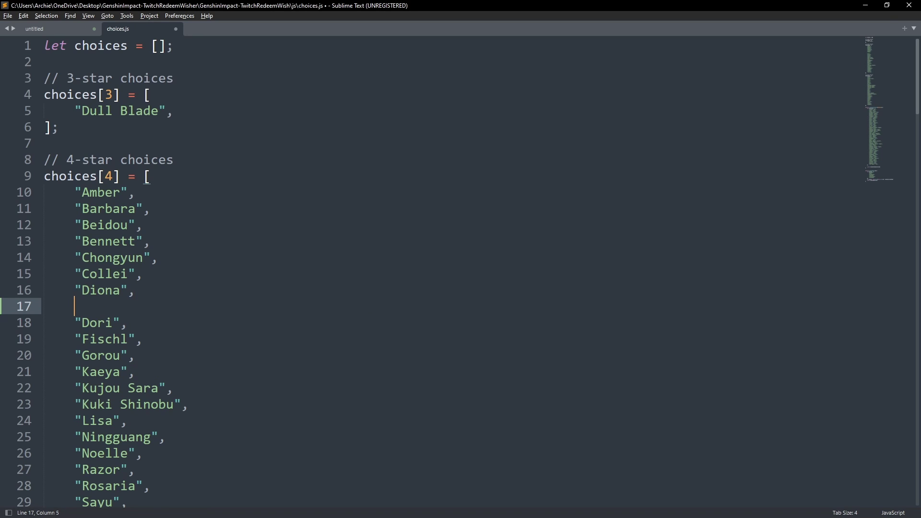
type("\"Archie\",")
Copy archie classic.jpg and paste it into the overlay's img/characters folder
key("alt+Tab")
left_click(364, 131)
right_click(365, 131)
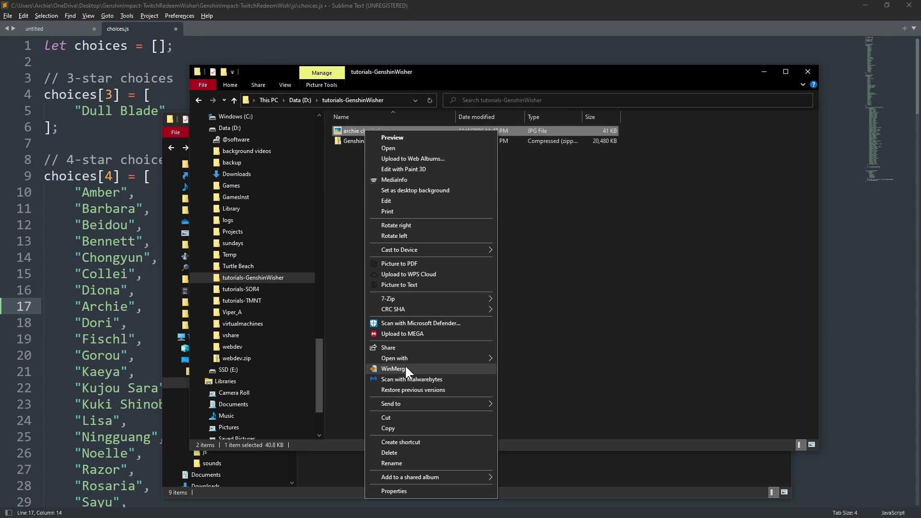
left_click(407, 427)
left_click(524, 454)
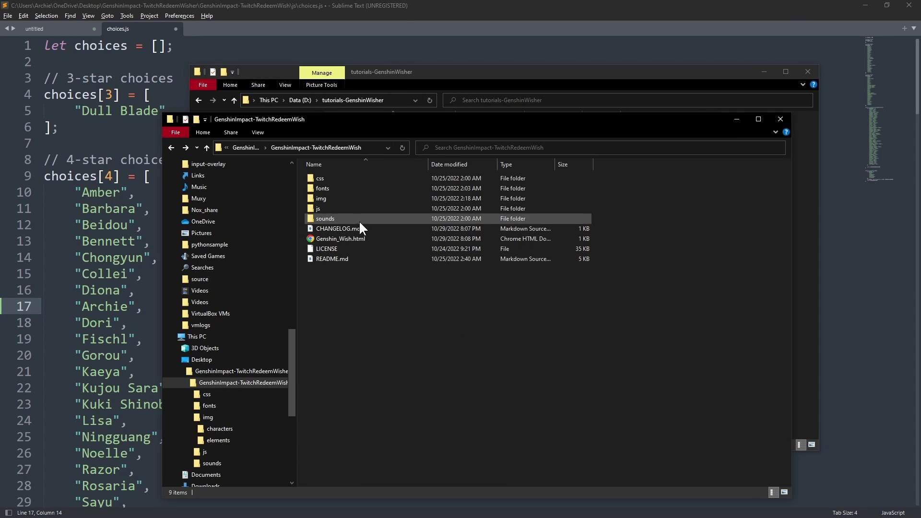
double_click(343, 198)
double_click(342, 182)
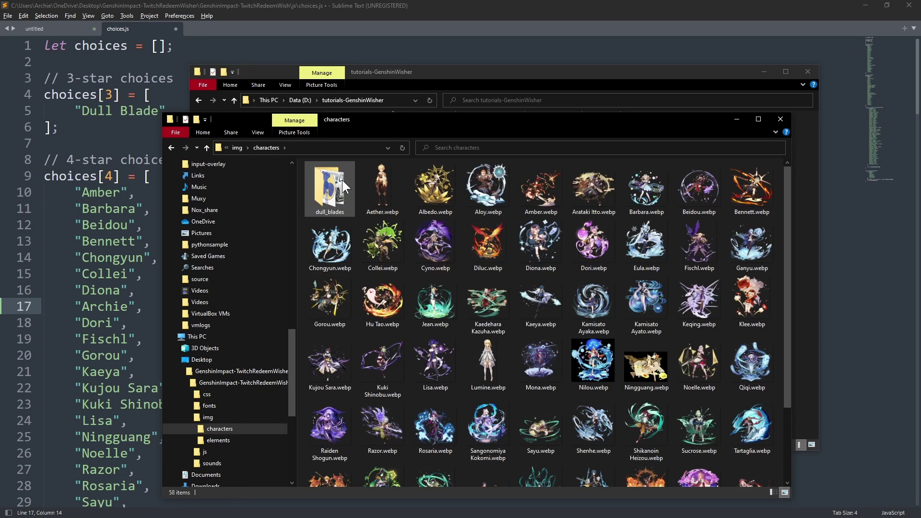
right_click(459, 272)
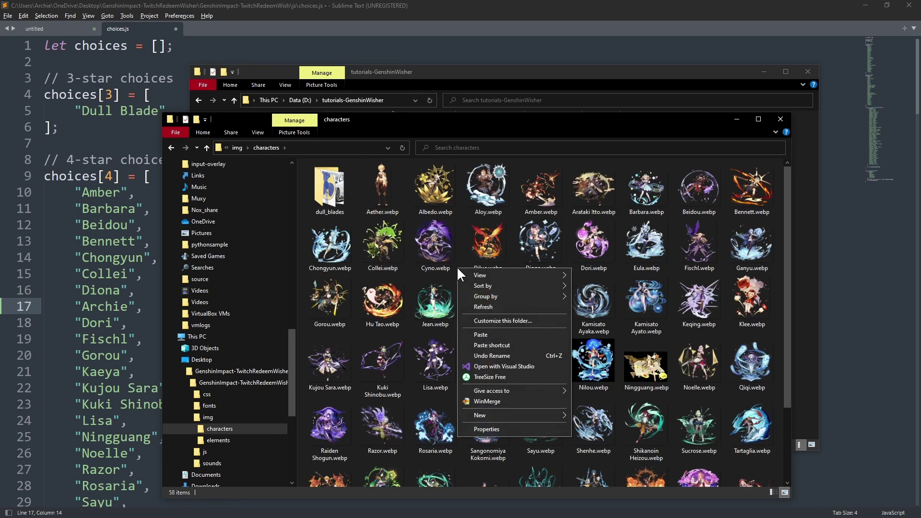
left_click(494, 334)
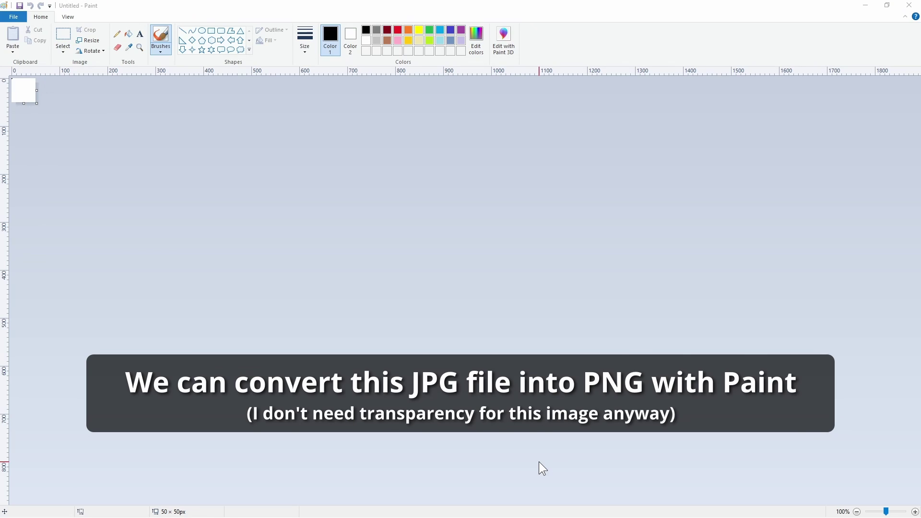
Open archie classic.jpg in Paint and save it as a PNG picture named Archie.png
key("alt+Tab")
left_click_drag(540, 461, 115, 307)
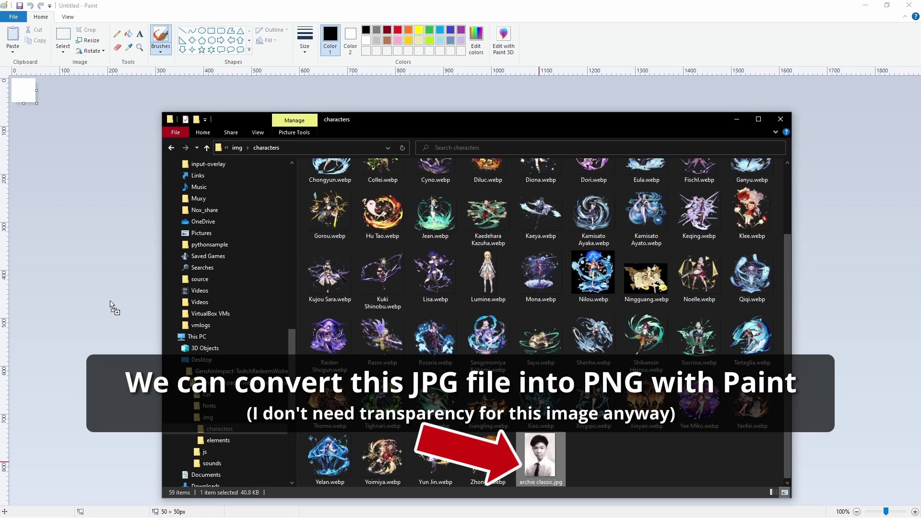
left_click(14, 17)
left_click(31, 96)
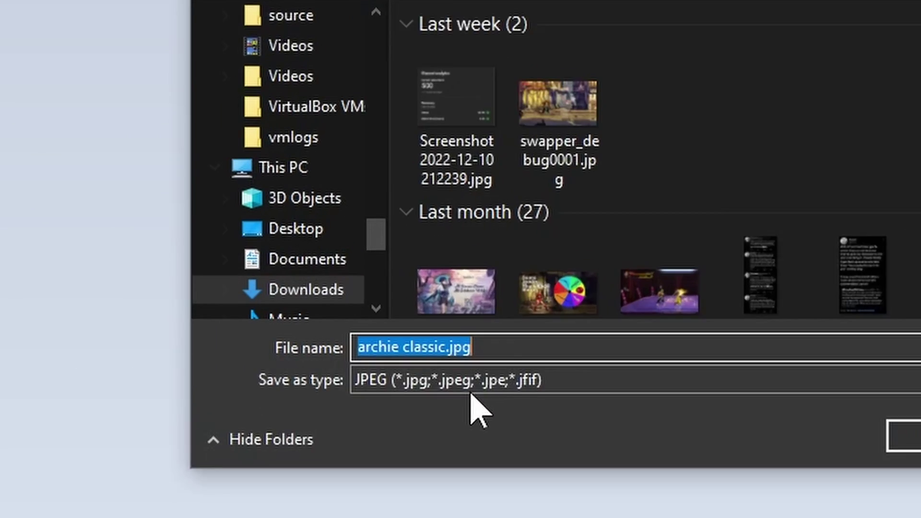
left_click(473, 381)
left_click(473, 508)
left_click(528, 367)
key("ctrl+a")
type("Archie.png")
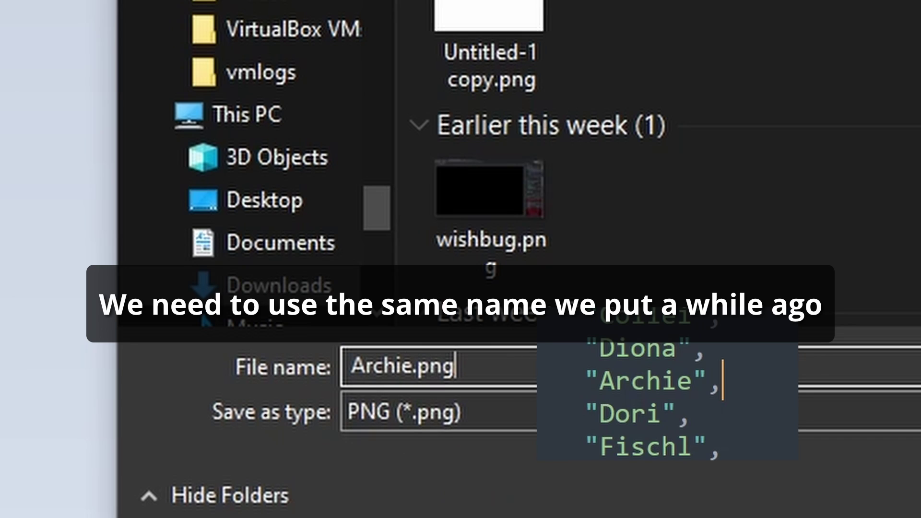
key("Return")
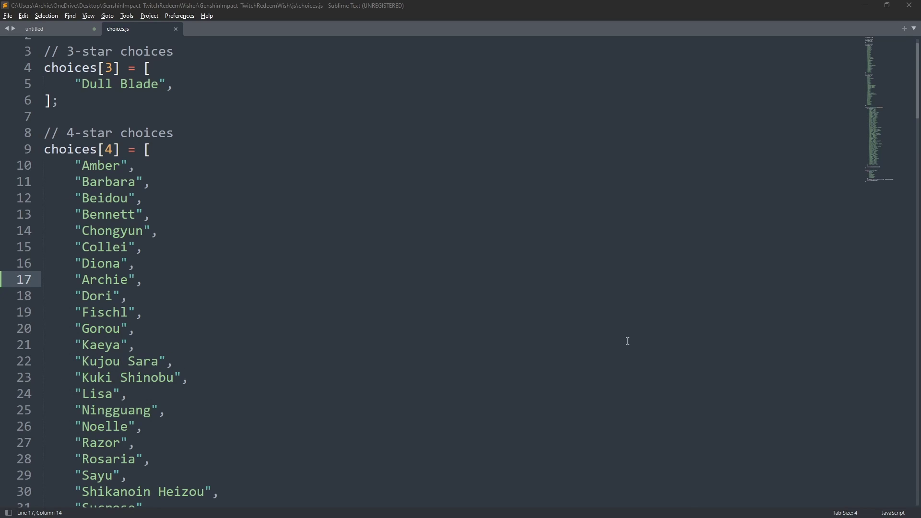
Map the new character to element "SHEESH" below Collei in elementDictionary and save choices.js
scroll(627, 341, "down", 20)
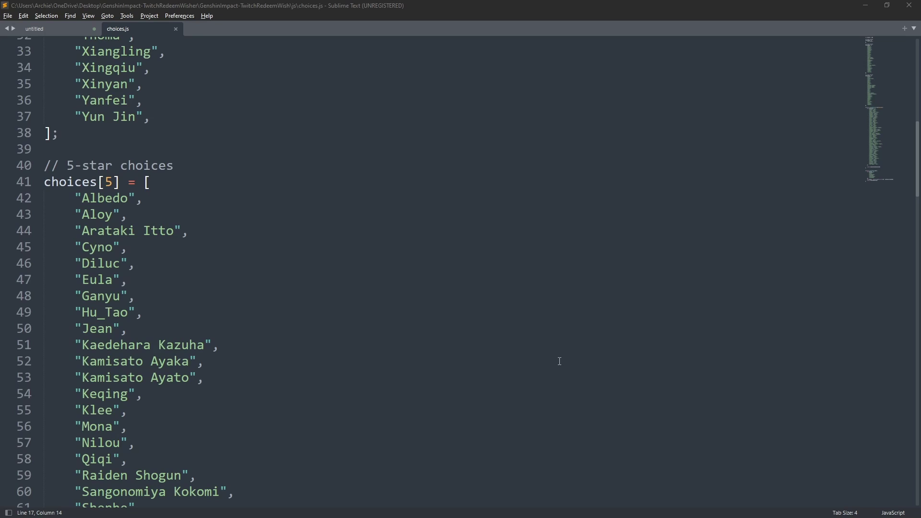
scroll(528, 369, "down", 3)
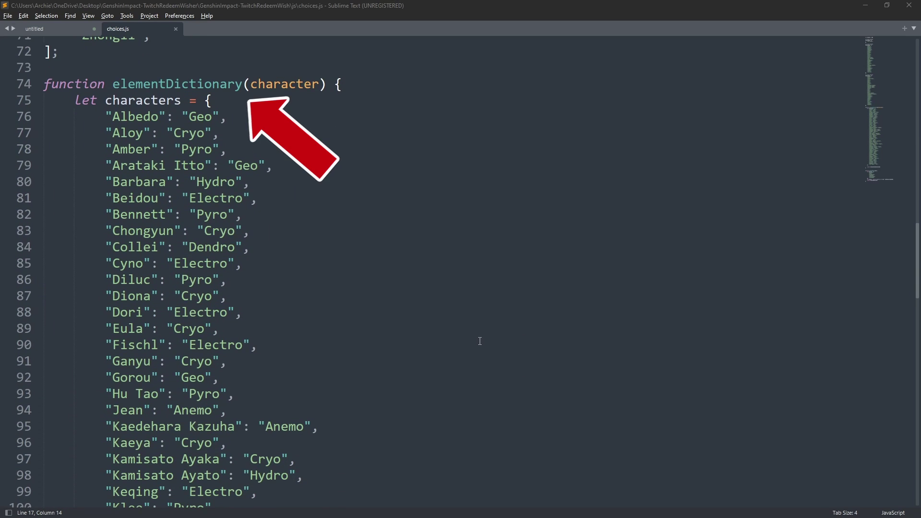
left_click(341, 247)
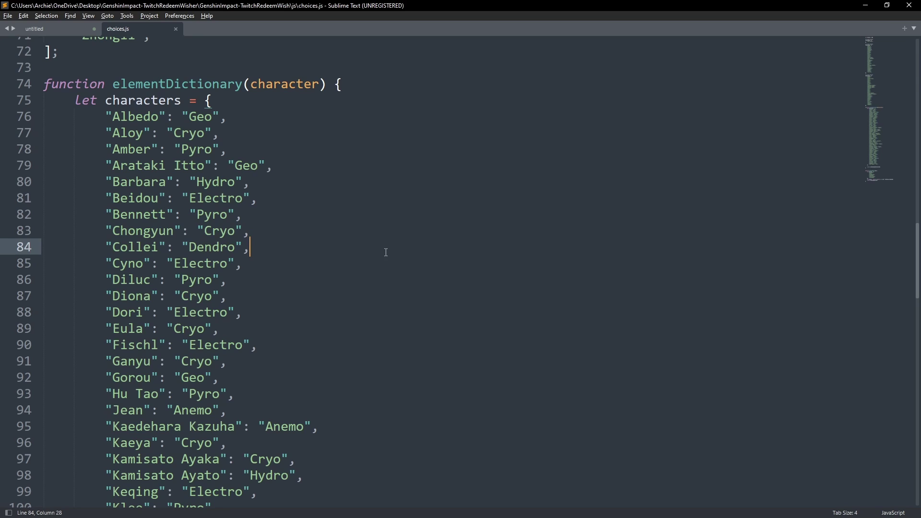
key("Return")
type("\"Arc")
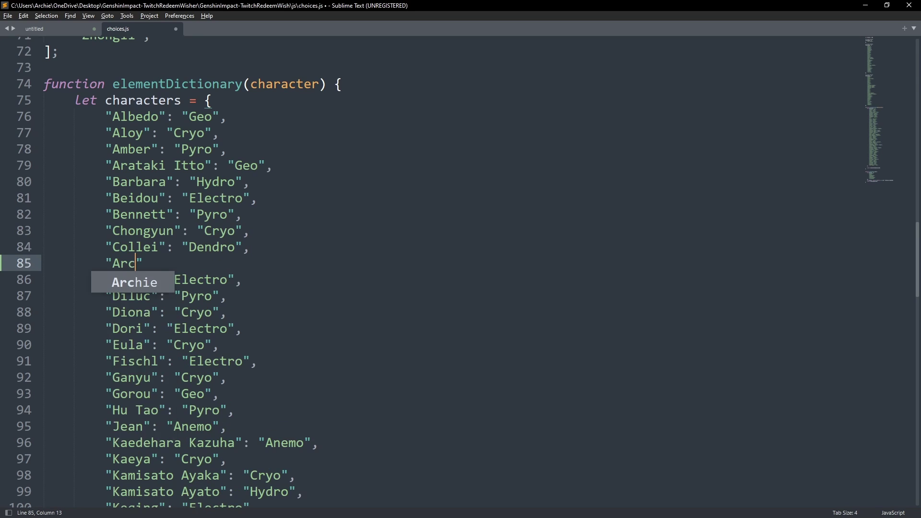
key("Tab")
type("\": ")
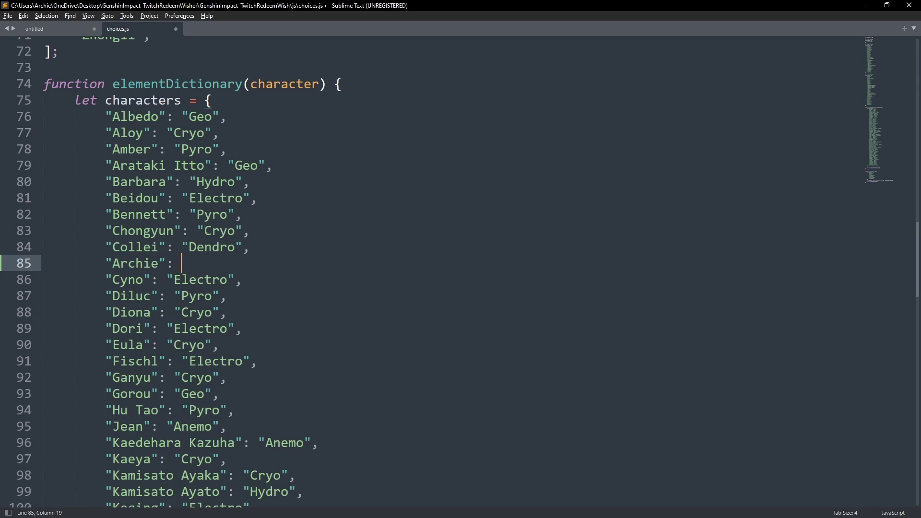
type("\"SHEESH\",")
key("ctrl+s")
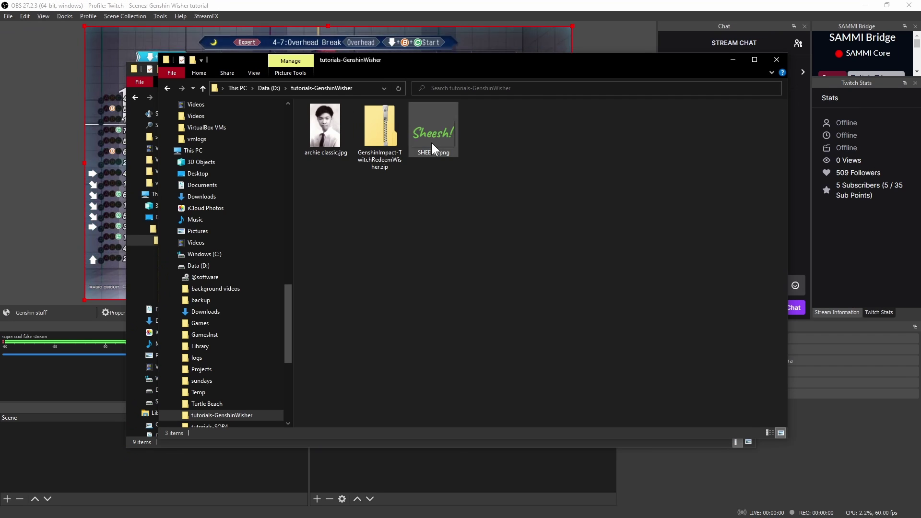
right_click(431, 141)
Copy the SHEESH.png element image into the overlay's img/elements folder
left_click(456, 430)
left_click(279, 97)
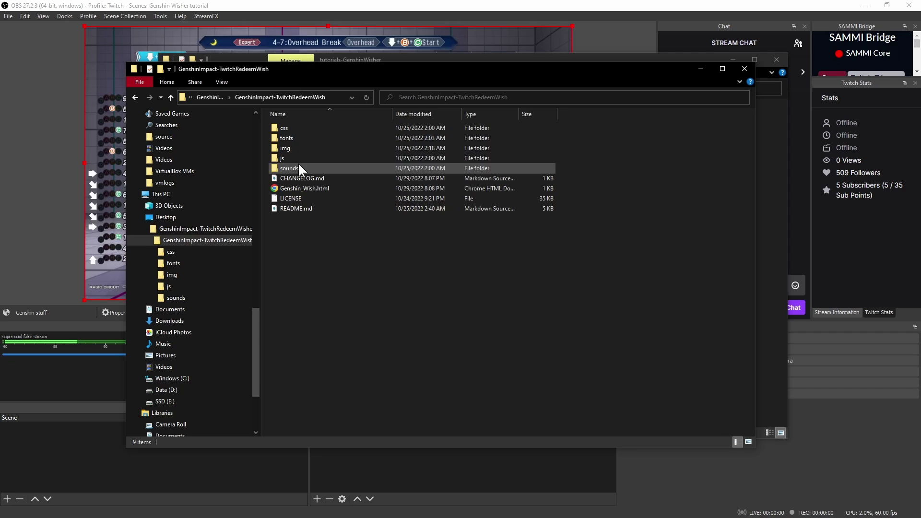
double_click(288, 148)
double_click(298, 139)
right_click(370, 275)
left_click(410, 342)
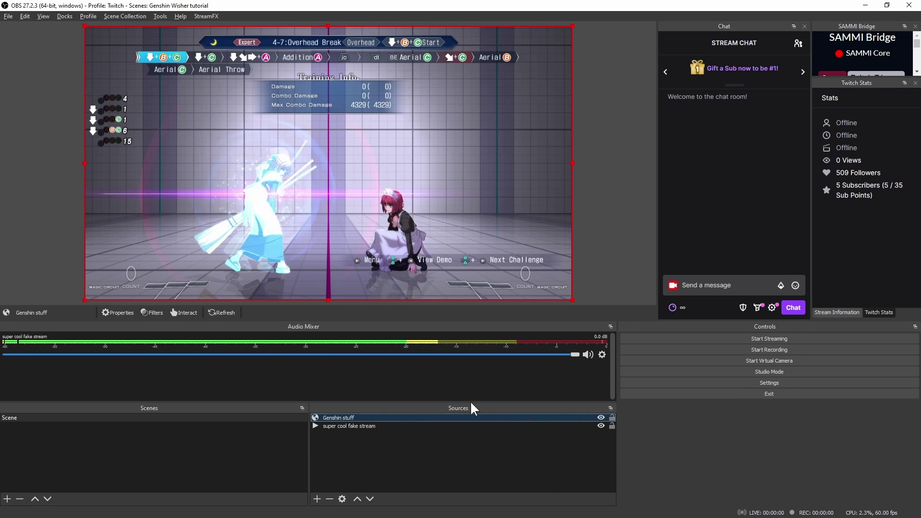
Refresh the Genshin stuff source in OBS and redeem the Another Genshin Wish reward
left_click(218, 312)
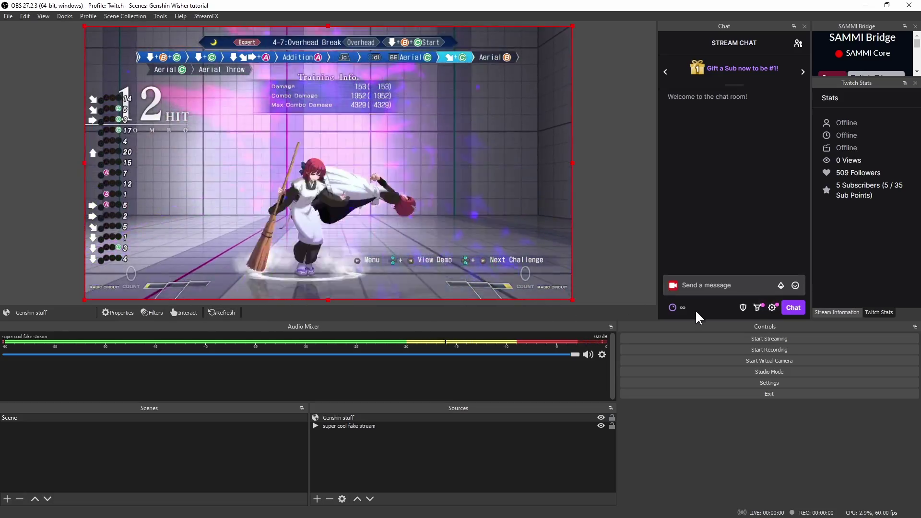
left_click(677, 308)
left_click(732, 225)
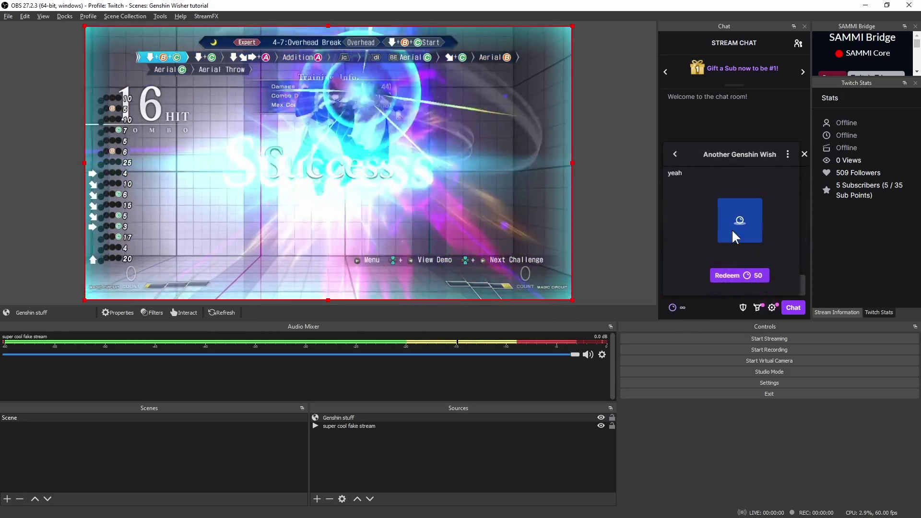
left_click(723, 276)
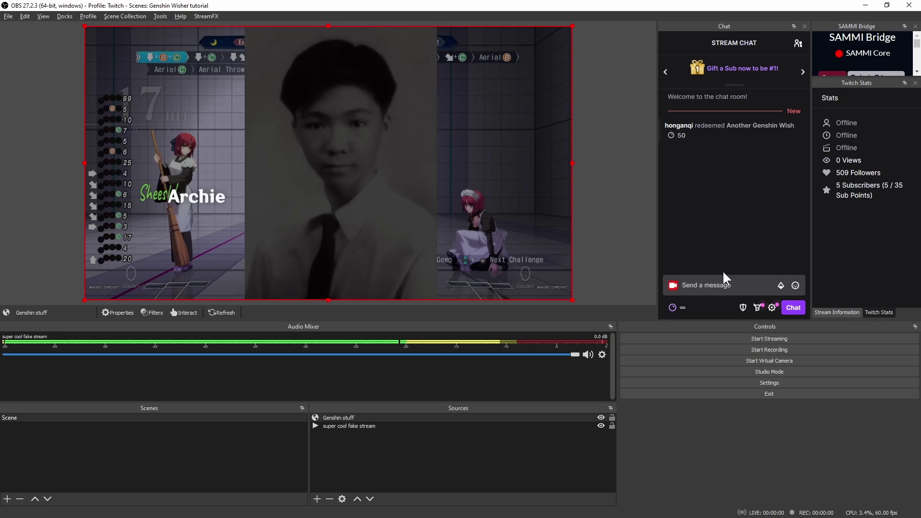